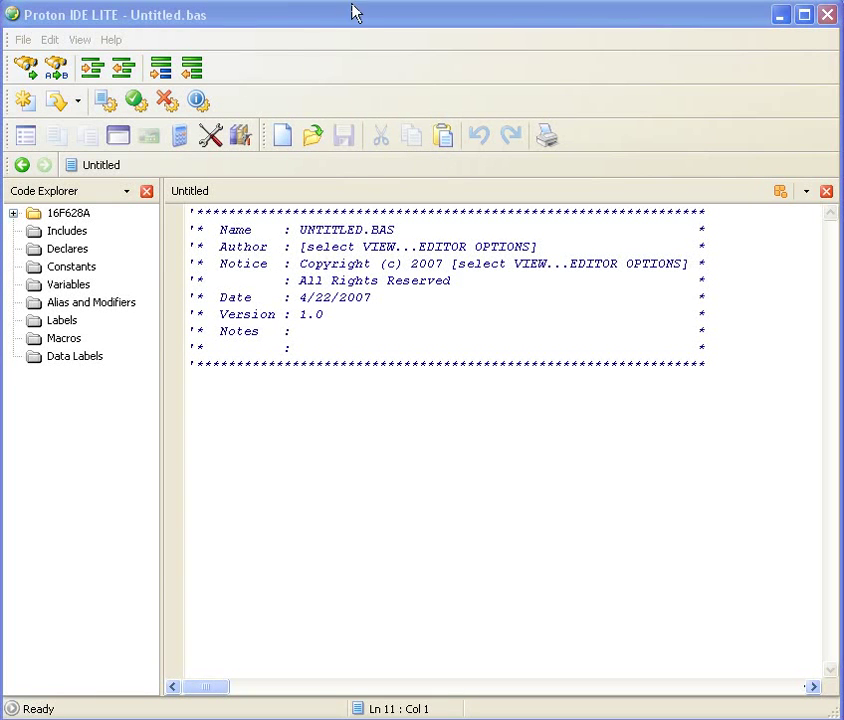
# Bring the Proton IDE LITE window holding Untitled.bas into focus.
pyautogui.click(355, 12)
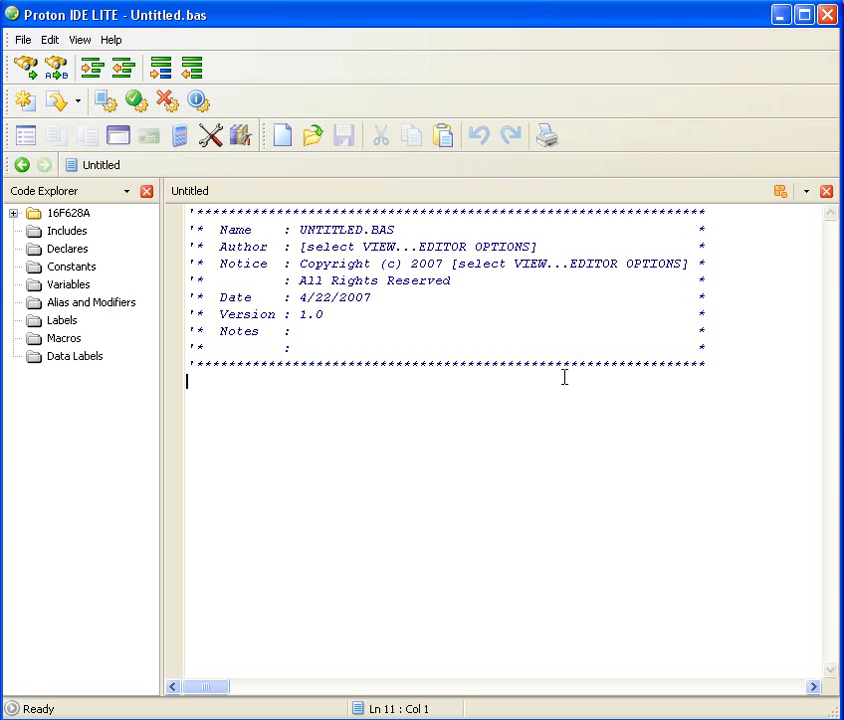
# Open ADIN.BAS from the ProtonIDELite\SamplesLite\Proteus samples folder.
pyautogui.click(22, 40)
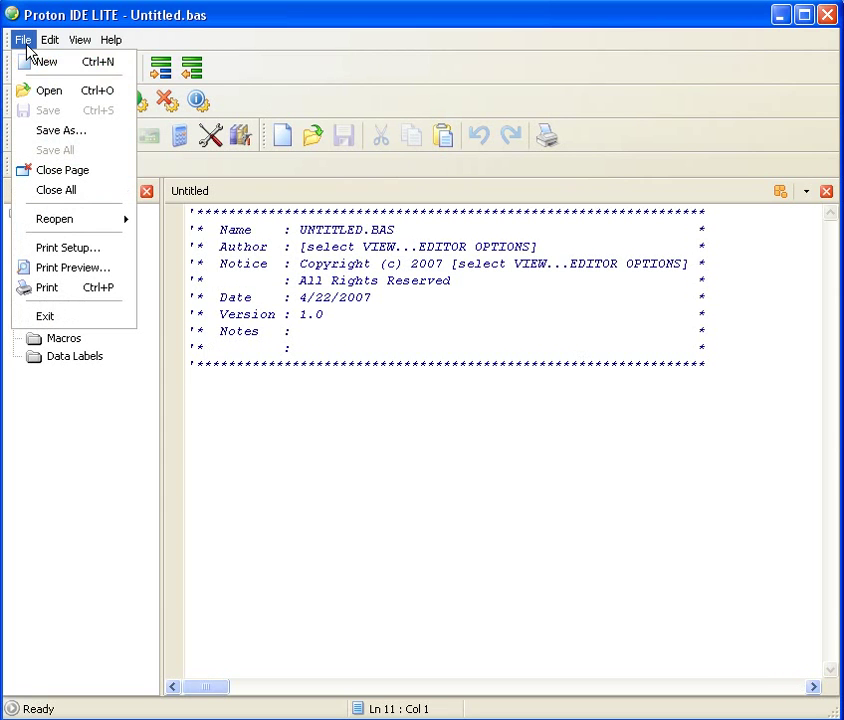
pyautogui.click(42, 92)
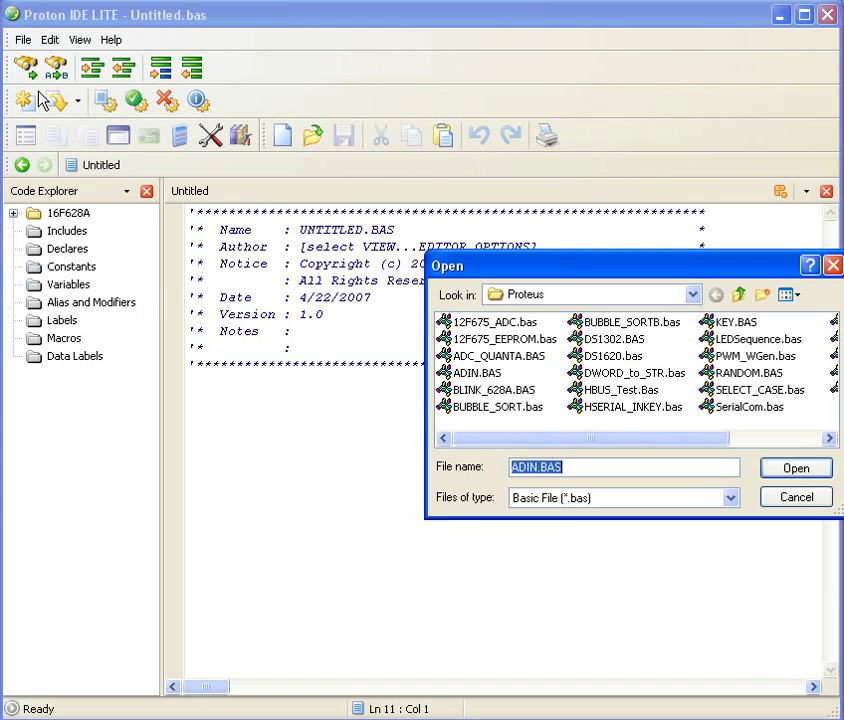
pyautogui.click(738, 294)
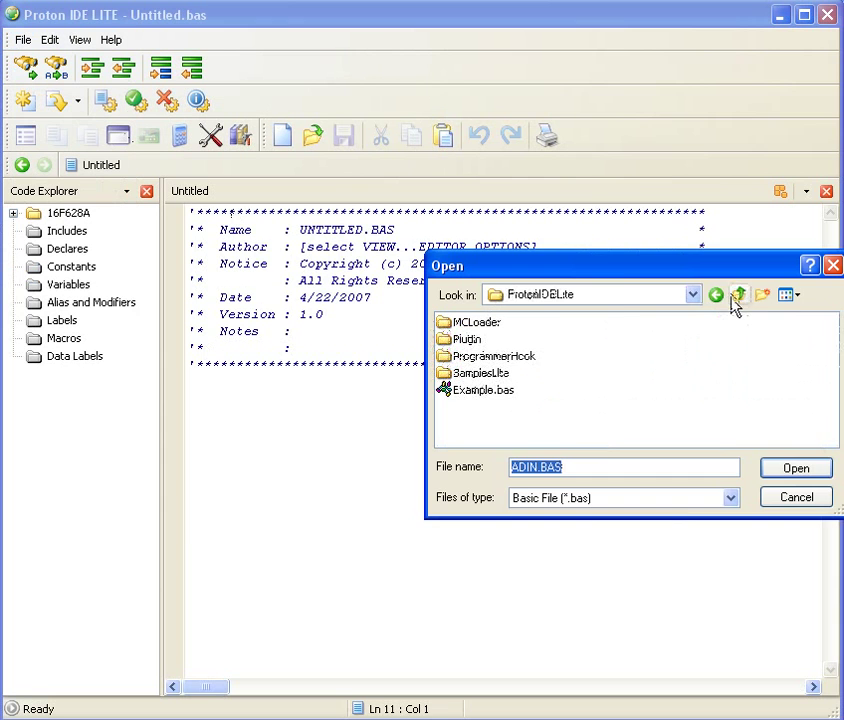
pyautogui.moveTo(630, 267); pyautogui.dragTo(418, 270)
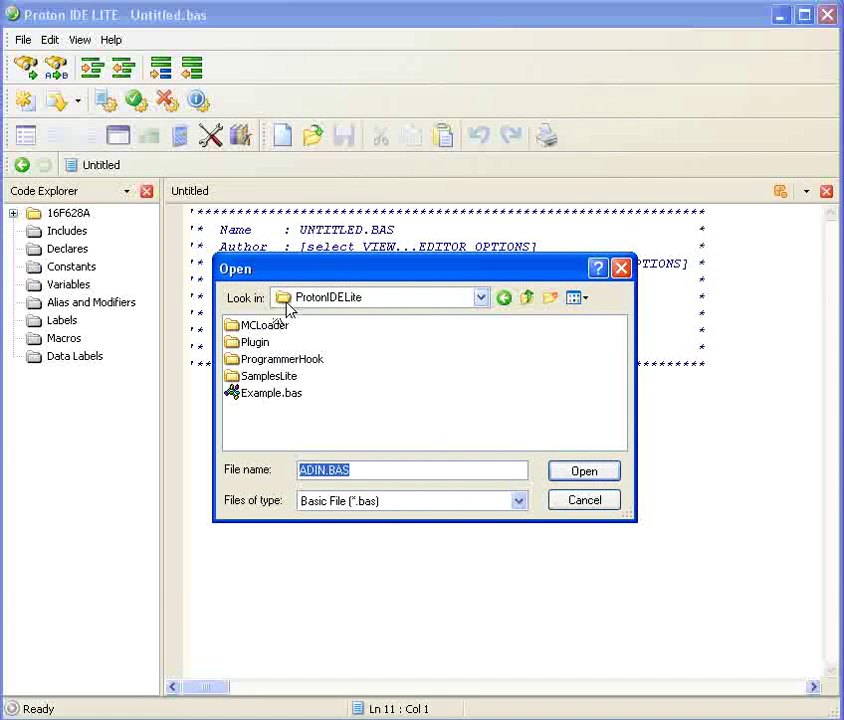
pyautogui.doubleClick(268, 377)
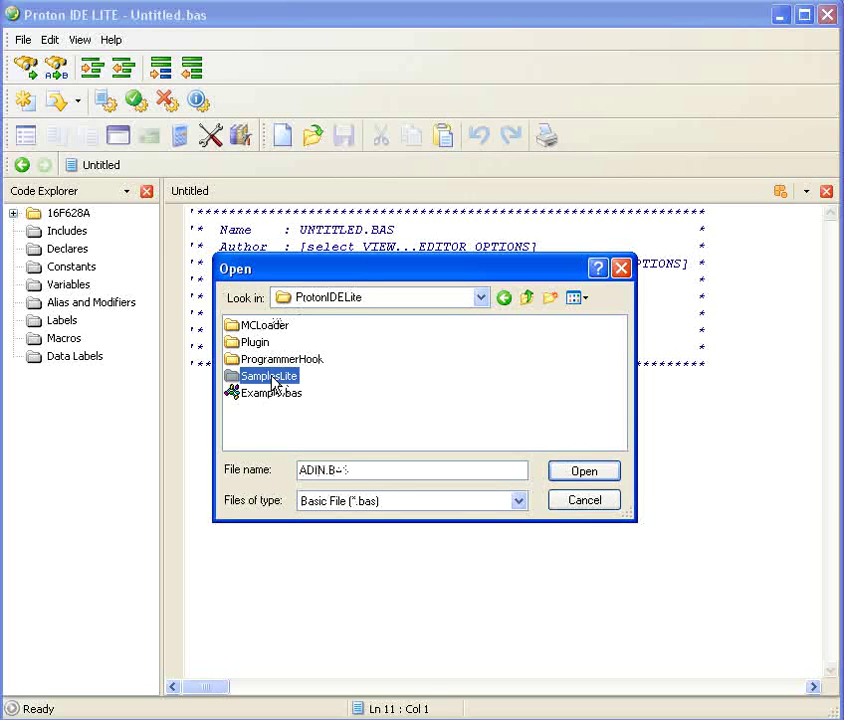
pyautogui.doubleClick(260, 333)
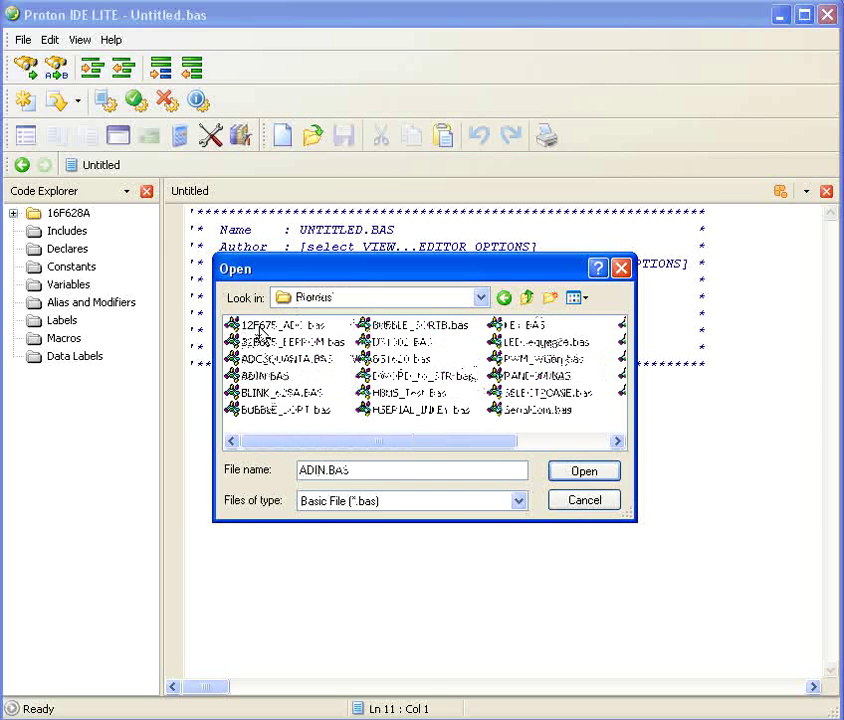
pyautogui.moveTo(462, 443); pyautogui.dragTo(350, 440)
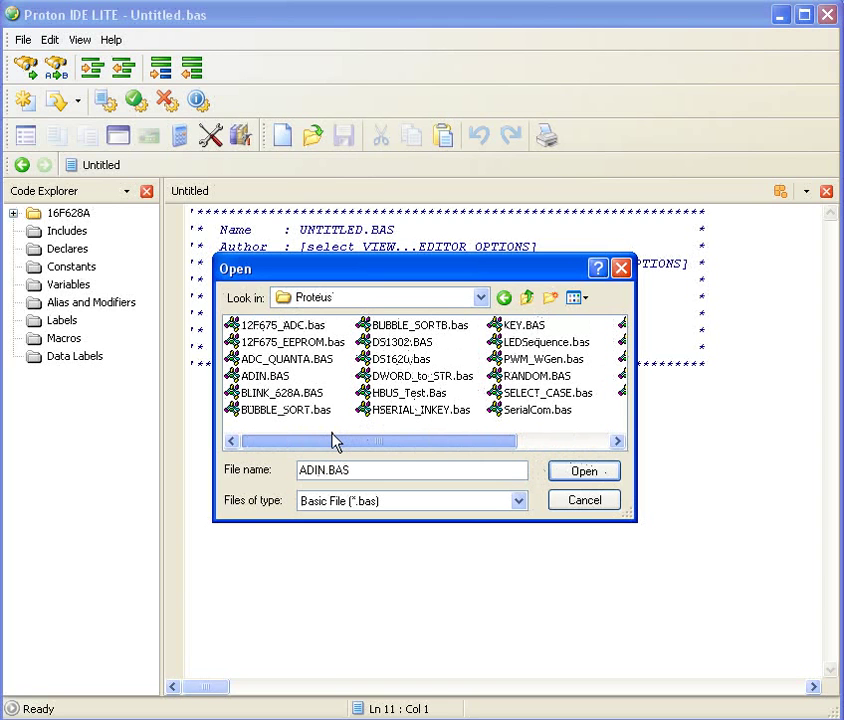
pyautogui.moveTo(481, 445); pyautogui.dragTo(558, 433)
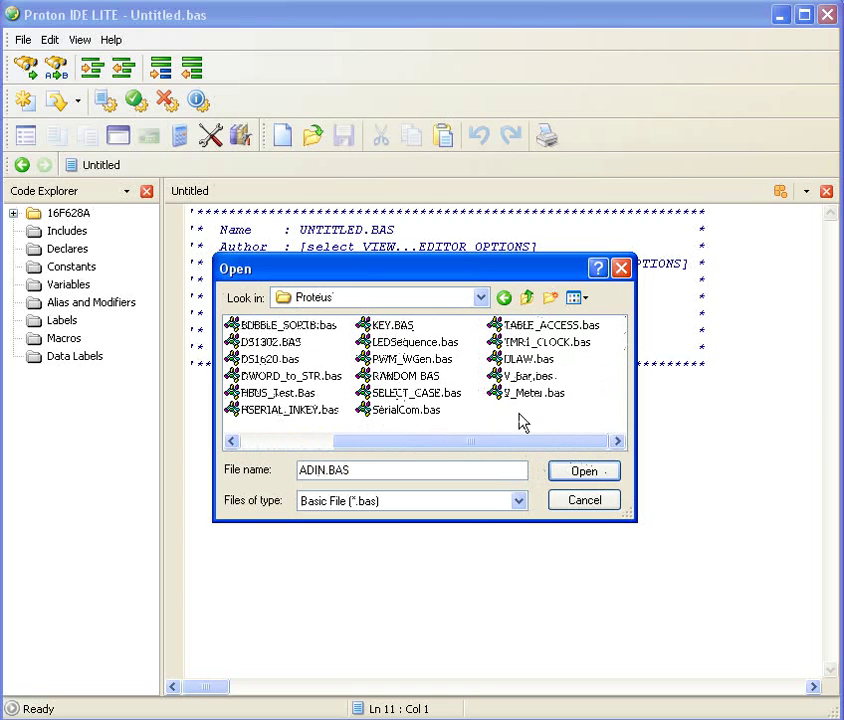
pyautogui.moveTo(488, 446); pyautogui.dragTo(385, 447)
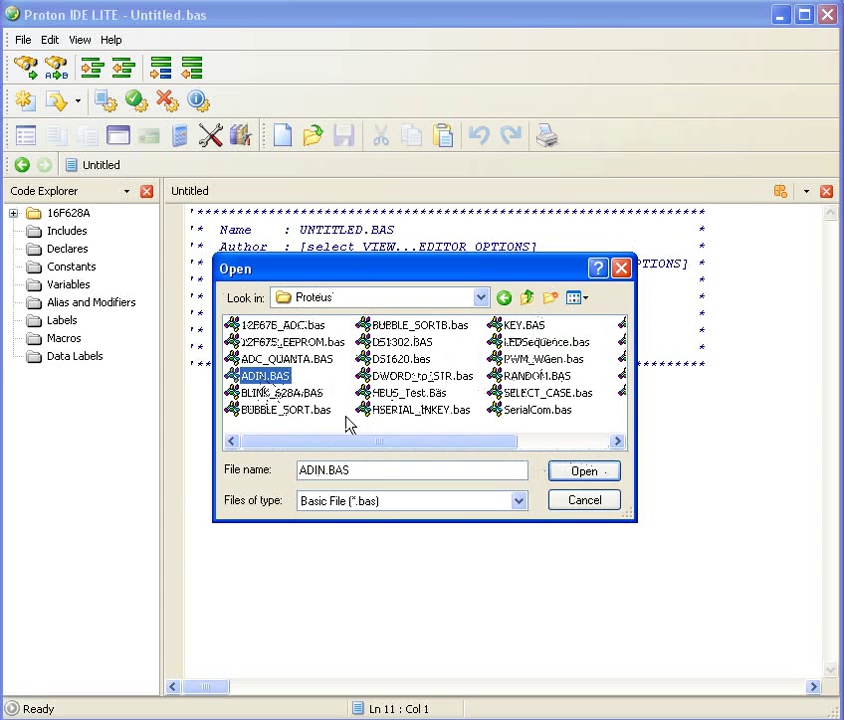
pyautogui.click(578, 483)
# Compile ADIN.BAS for the 16F877, using 372 program words and 25 variable bytes.
pyautogui.press('F9')
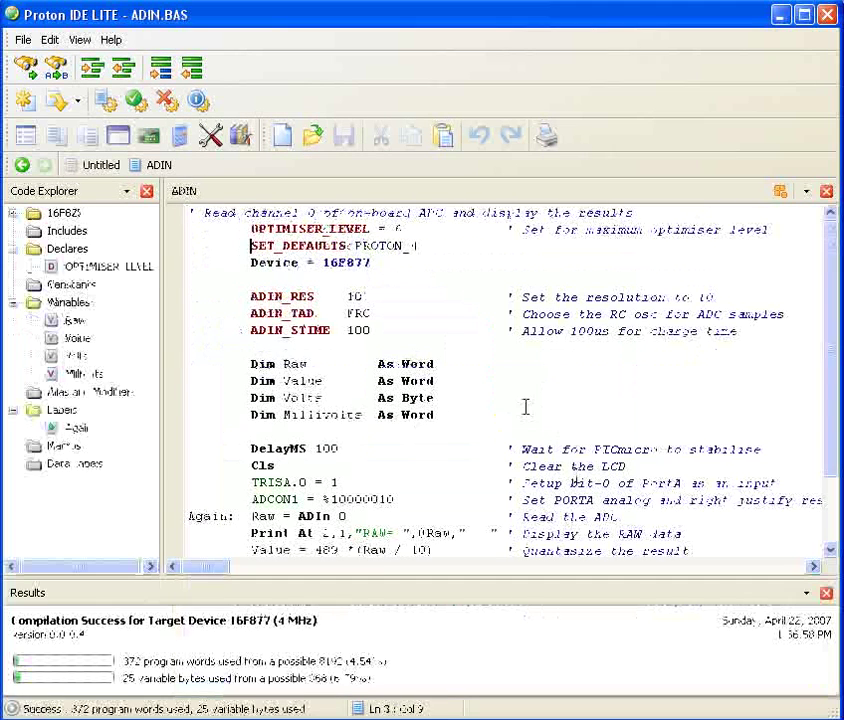
pyautogui.click(26, 105)
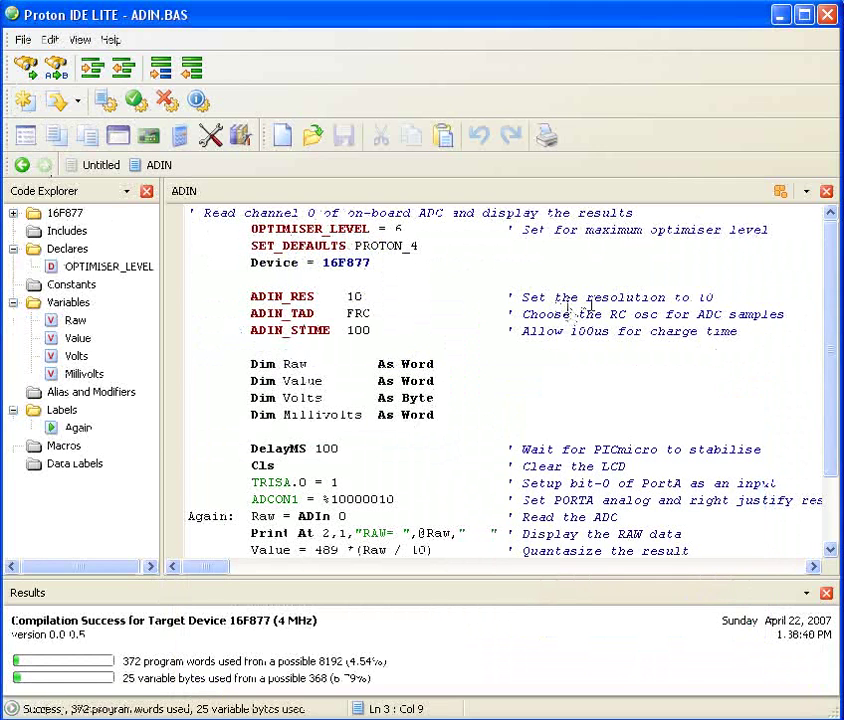
pyautogui.moveTo(834, 326)
pyautogui.mouseDown()
pyautogui.moveTo(826, 362)
pyautogui.moveTo(835, 245)
pyautogui.mouseUp()
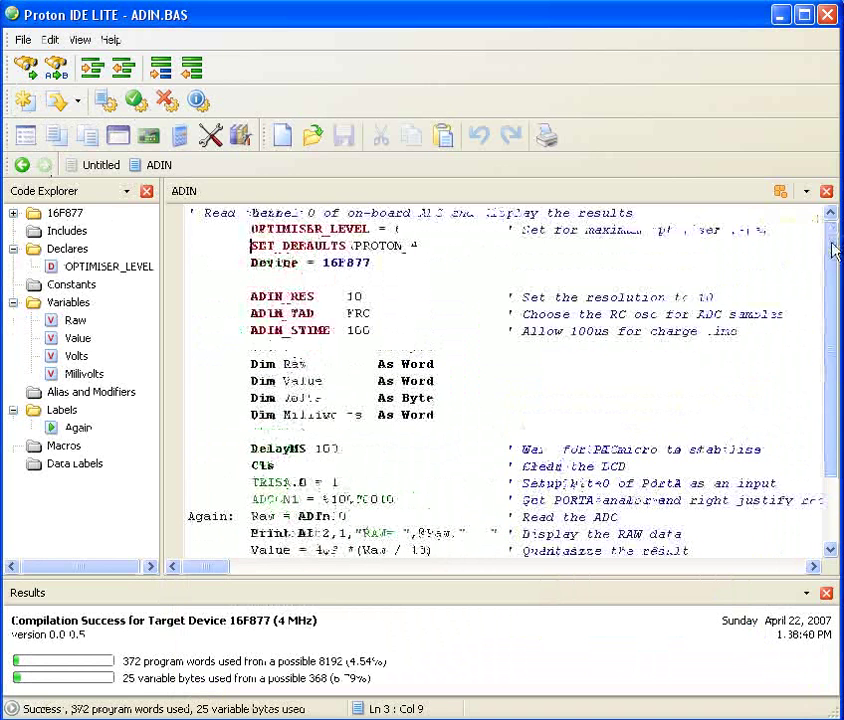
# Check the 16F877 device, then open PIC16_ALCD_VHB.DSN in Proteus ISIS from VHB Explorer.
pyautogui.click(148, 138)
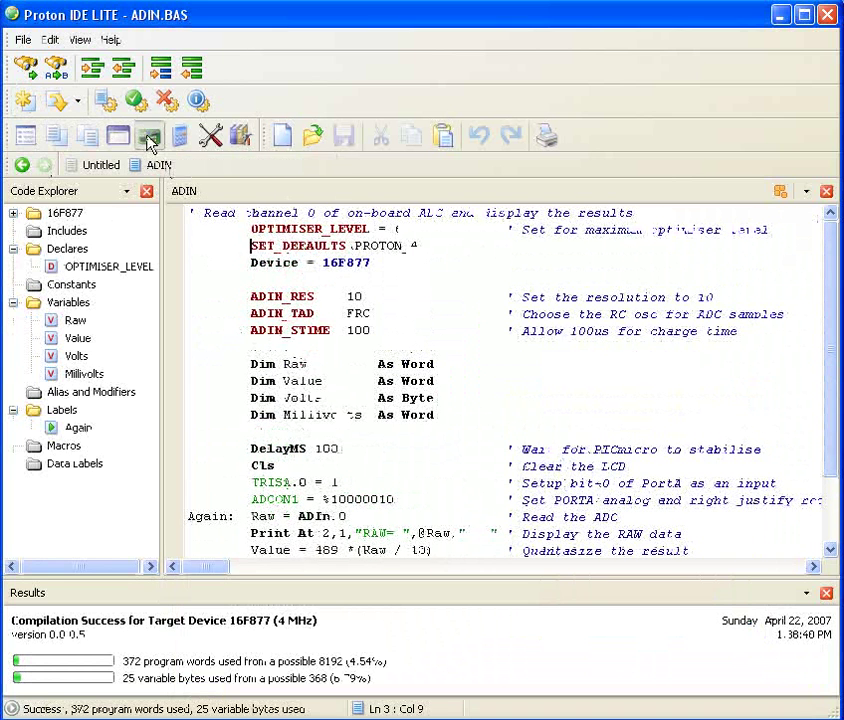
pyautogui.moveTo(475, 325)
pyautogui.mouseDown()
pyautogui.moveTo(408, 284)
pyautogui.moveTo(417, 287)
pyautogui.mouseUp()
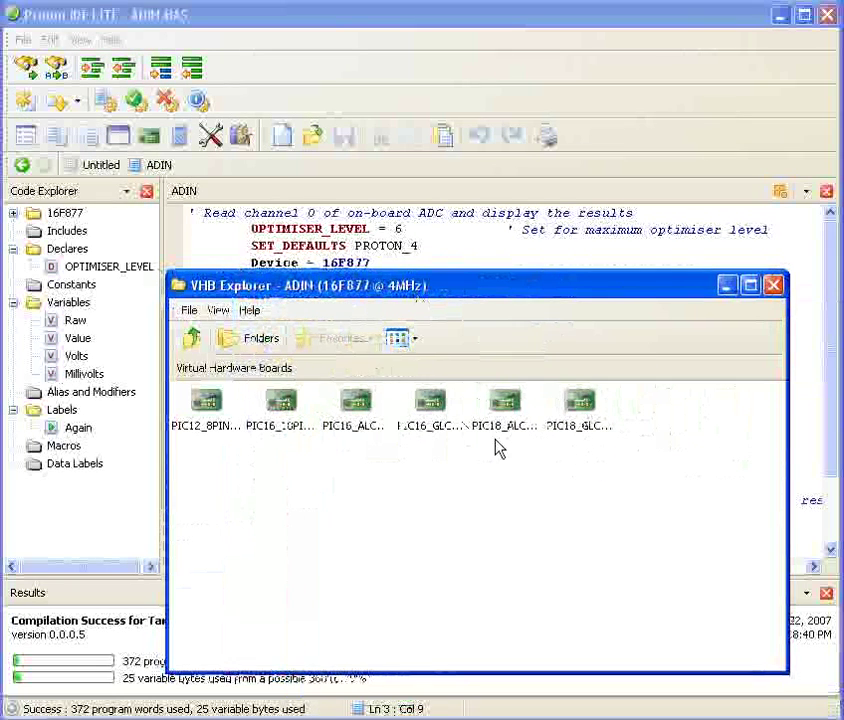
pyautogui.click(355, 422)
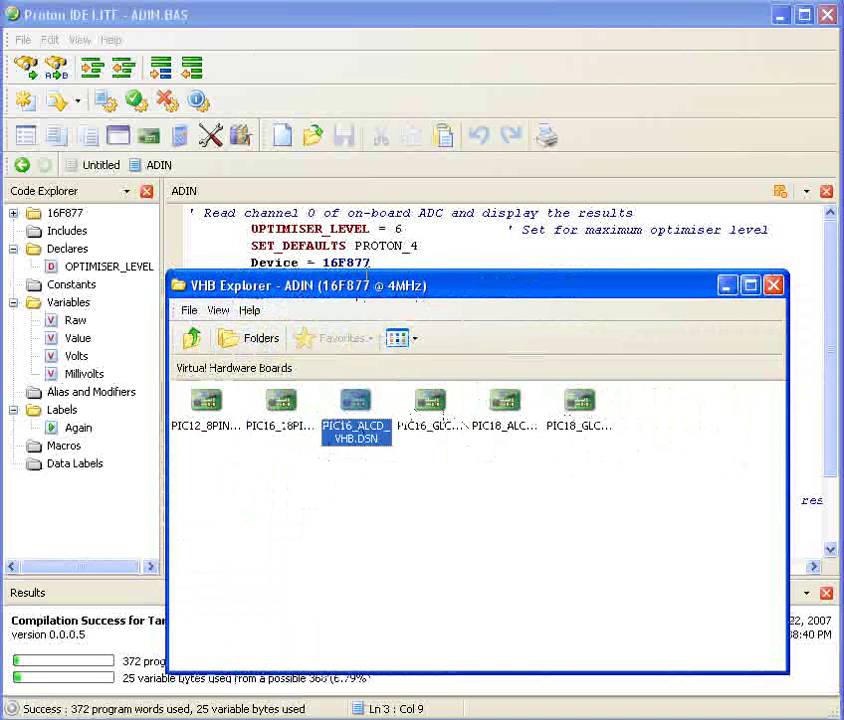
pyautogui.click(322, 262)
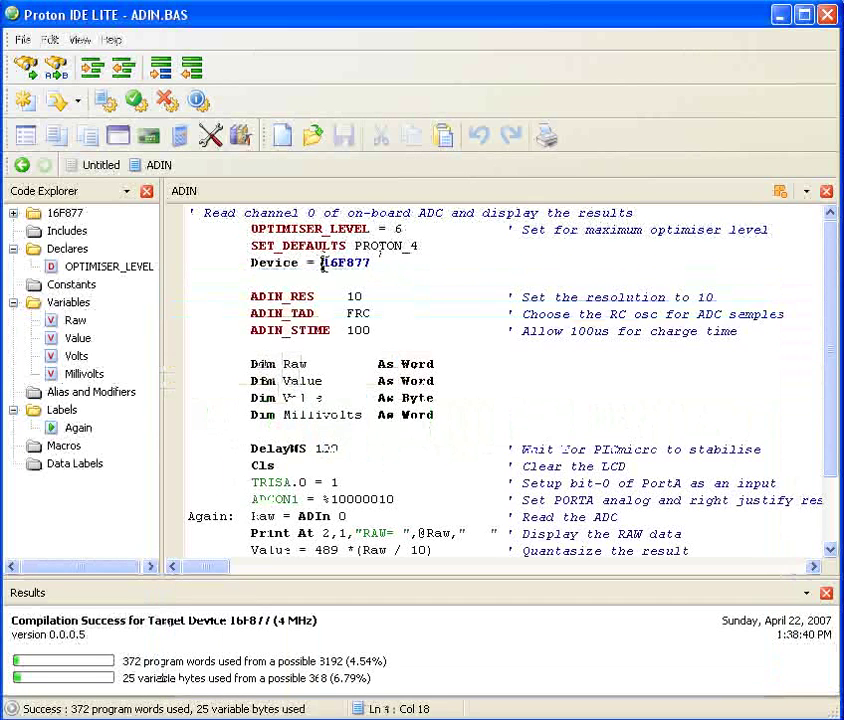
pyautogui.doubleClick(322, 262)
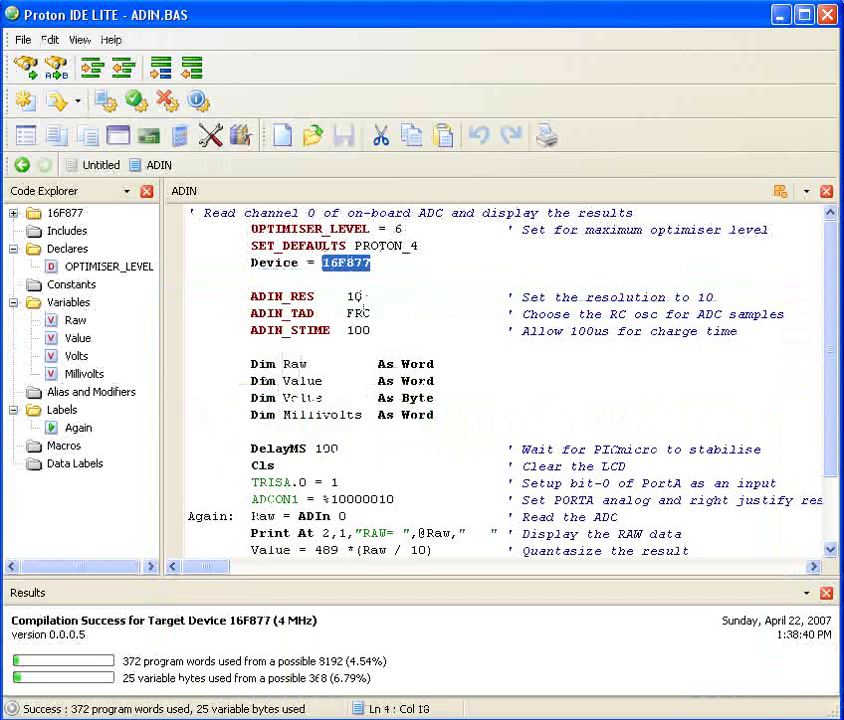
pyautogui.hotkey('alt', 'Tab')
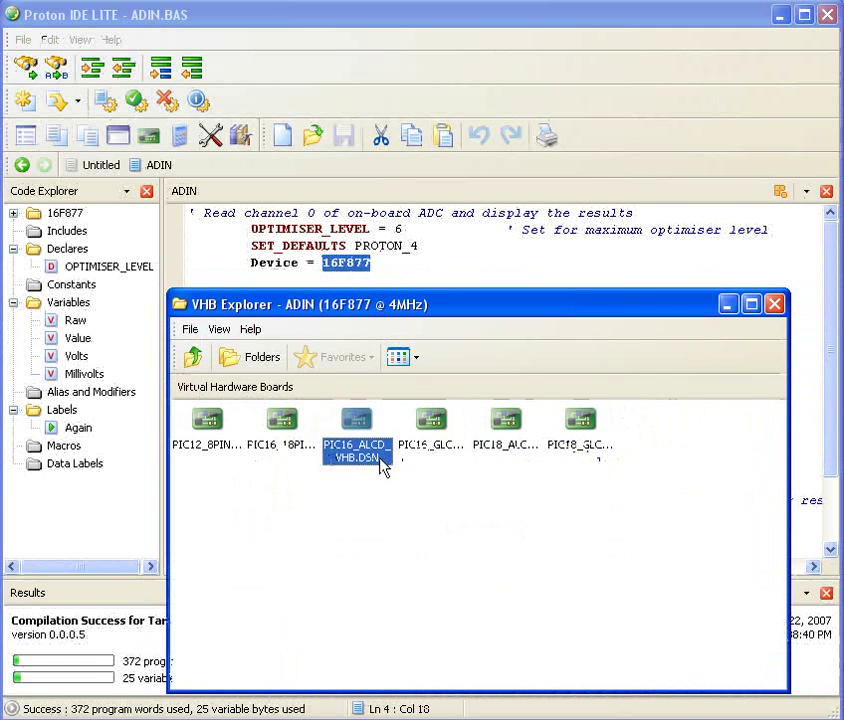
pyautogui.doubleClick(381, 460)
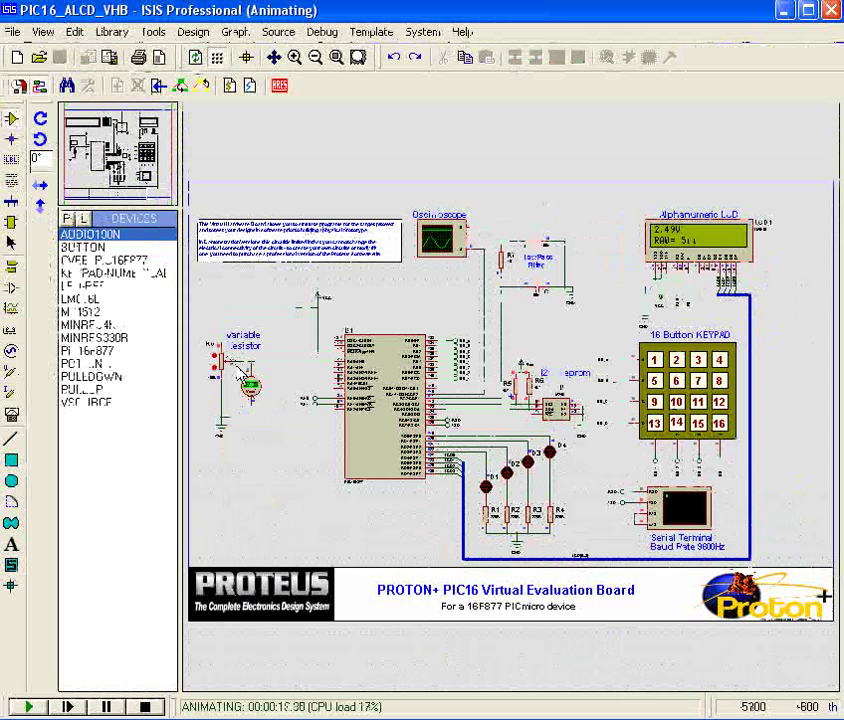
# Zoom in on RV1's voltmeter reading +2.50 V, then zoom back out.
pyautogui.scroll(2, 240, 375)
pyautogui.scroll(1, 510, 400)
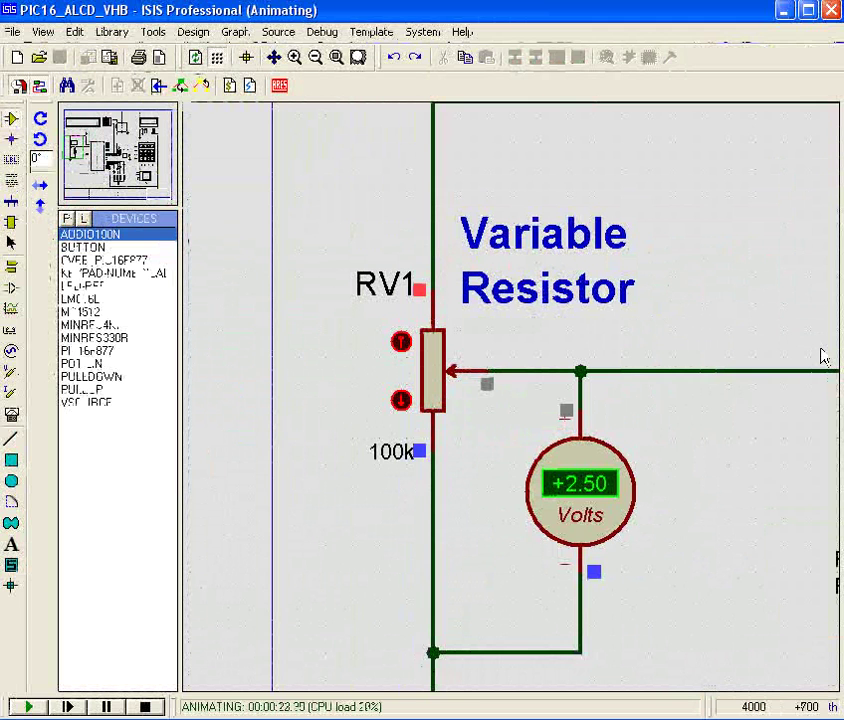
pyautogui.scroll(-1, 512, 401)
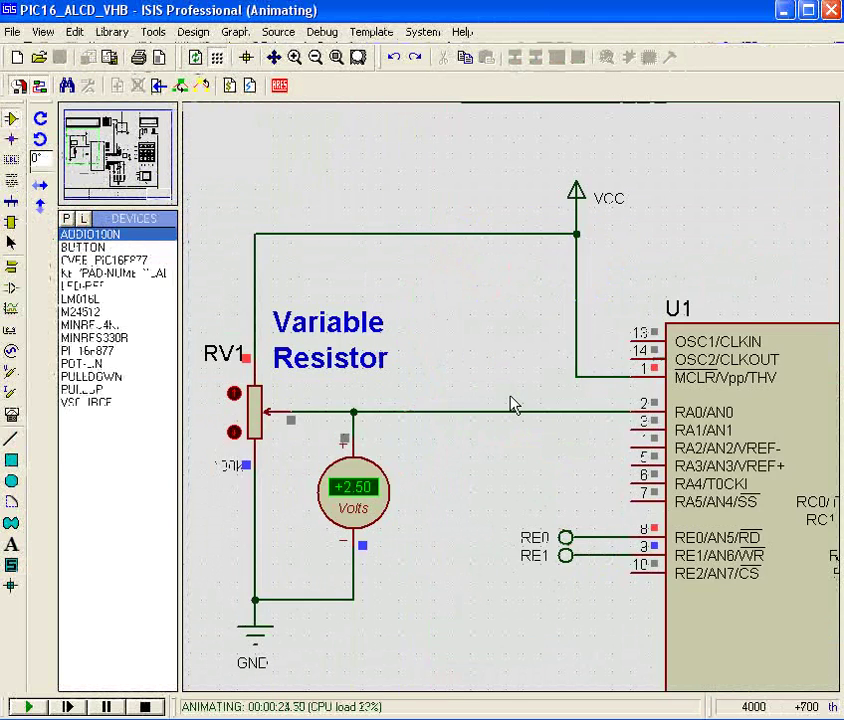
pyautogui.scroll(-1, 509, 401)
pyautogui.scroll(-1, 665, 370)
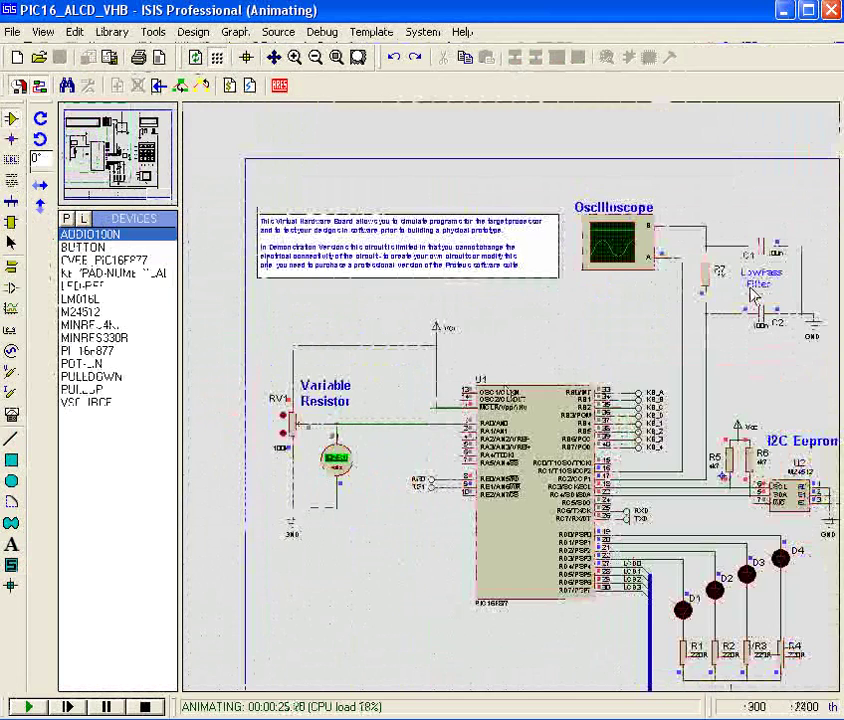
pyautogui.scroll(-2, 548, 398)
pyautogui.scroll(1, 514, 400)
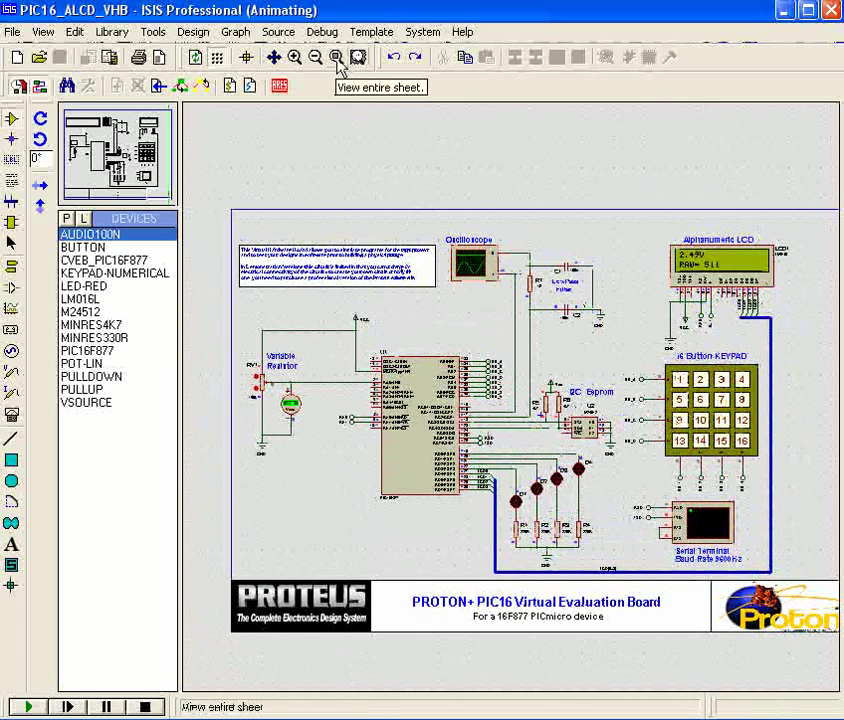
# Show the entire schematic sheet, then zoom in on potentiometer RV1.
pyautogui.click(337, 58)
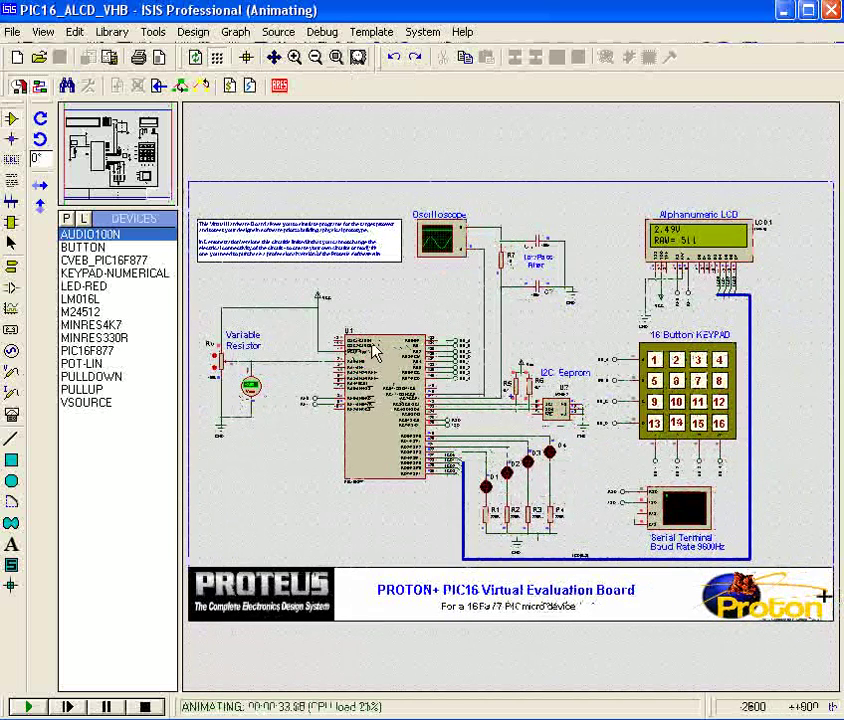
pyautogui.scroll(1, 232, 377)
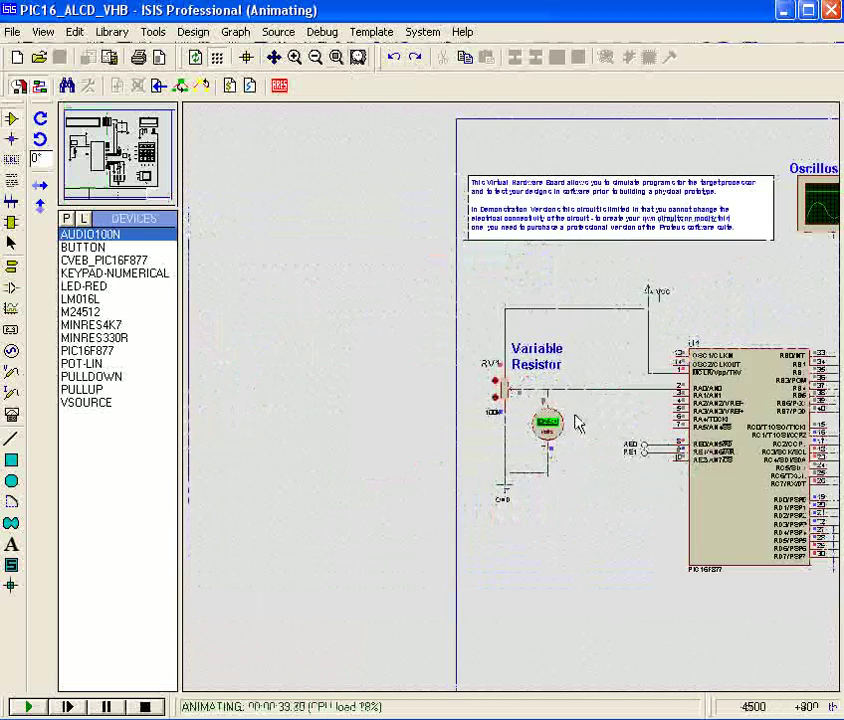
pyautogui.scroll(1, 510, 395)
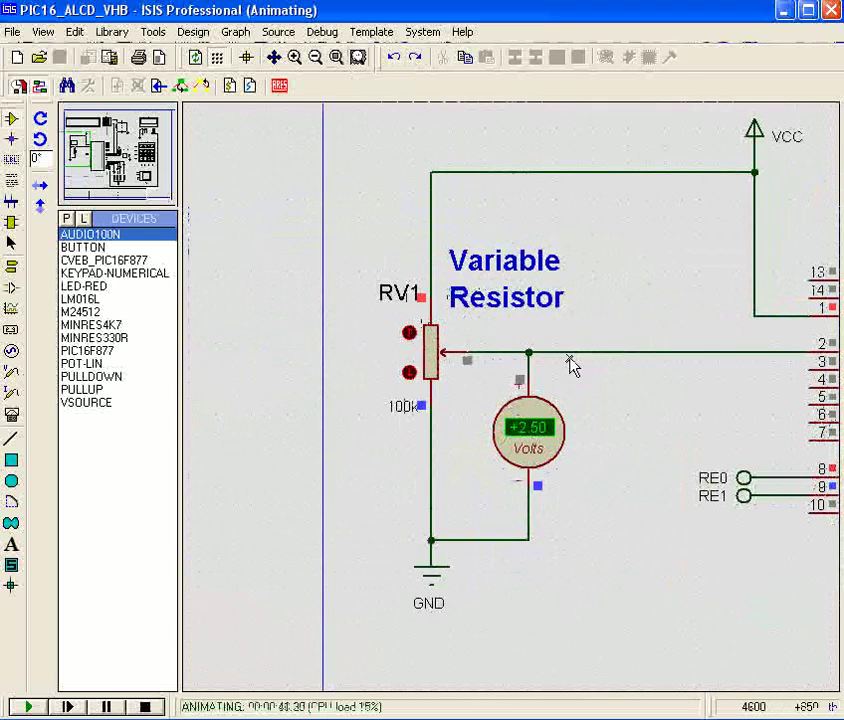
pyautogui.scroll(-1, 569, 362)
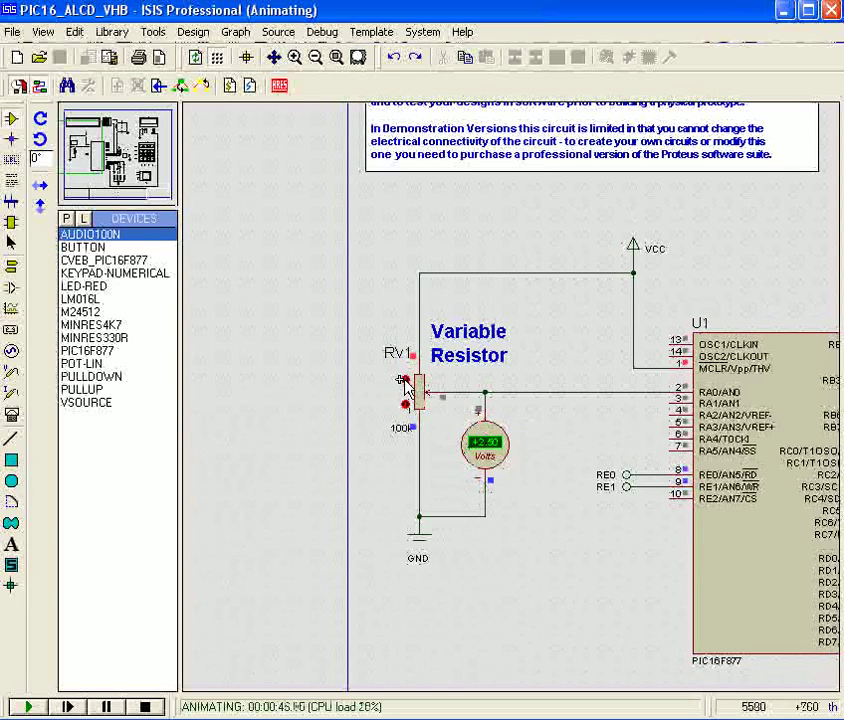
# Step RV1 up and down, leaving the voltmeter at +2.00 volts.
pyautogui.click(404, 381)
pyautogui.click(404, 382)
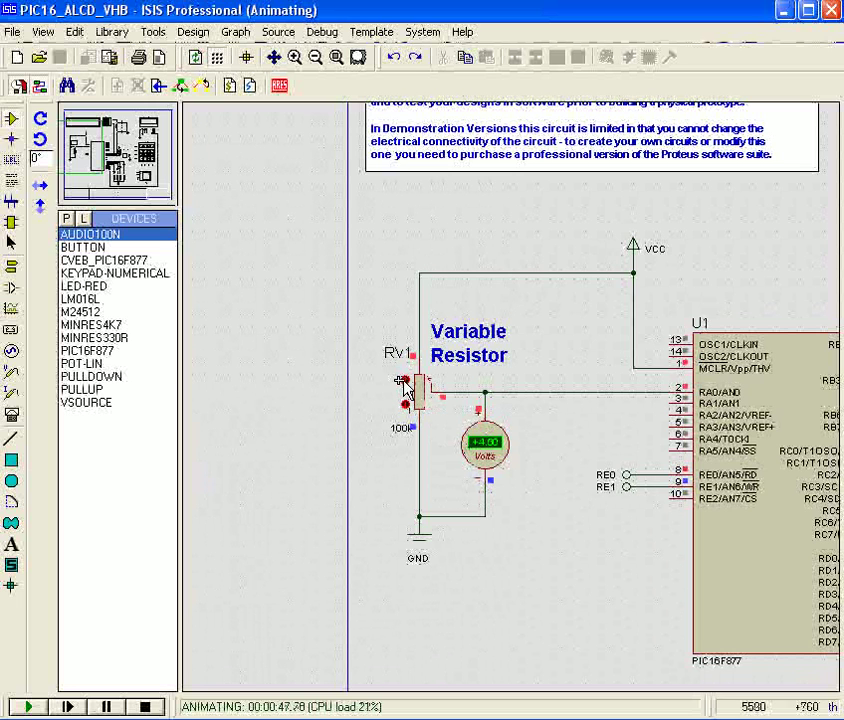
pyautogui.click(406, 405)
pyautogui.click(406, 405)
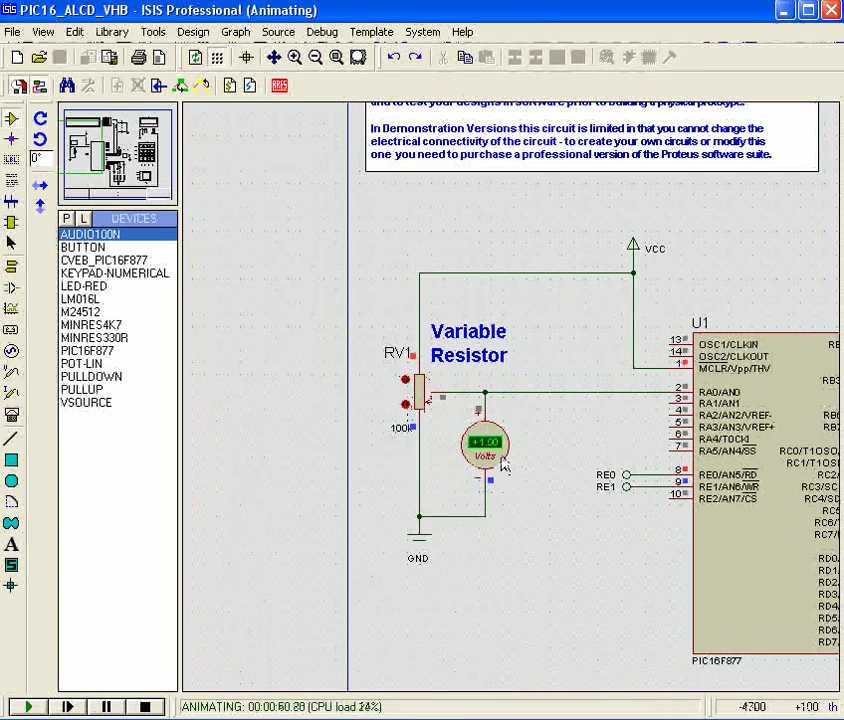
pyautogui.click(406, 381)
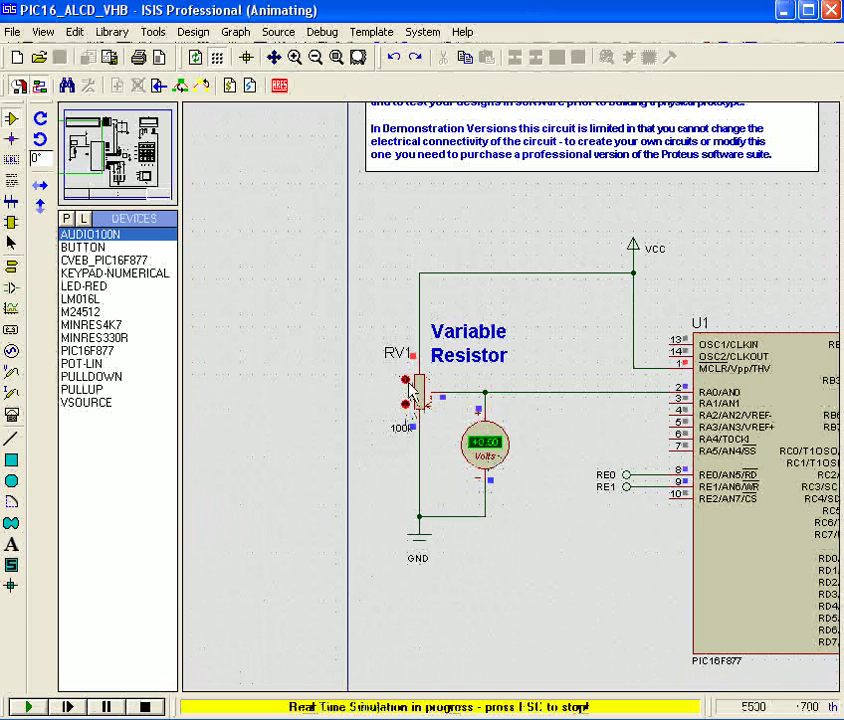
pyautogui.click(402, 379)
pyautogui.click(402, 379)
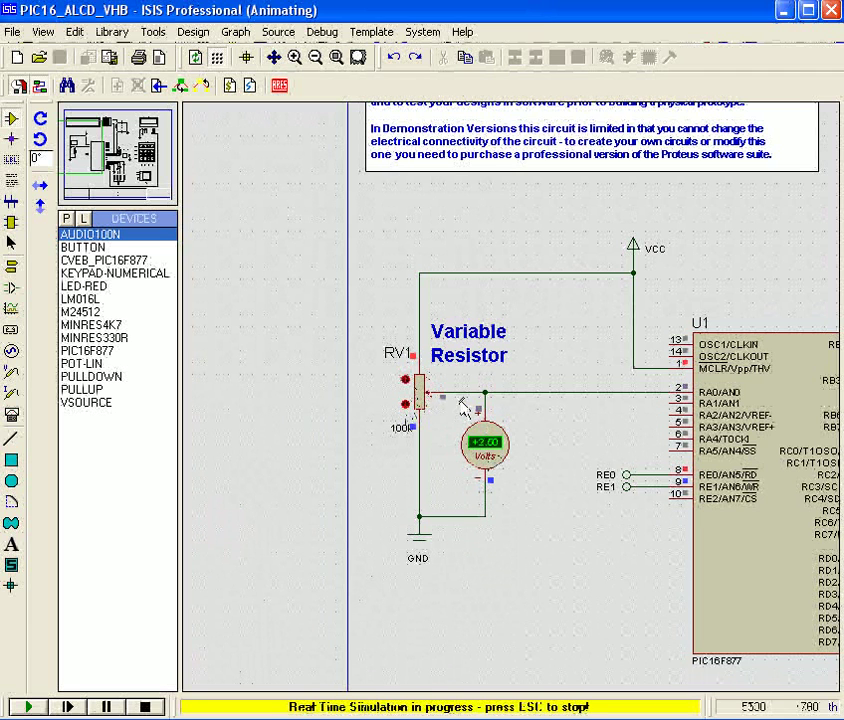
# Zoom in on the Alphanumeric LCD's voltage and RAW readings, then zoom back out.
pyautogui.scroll(-1, 703, 338)
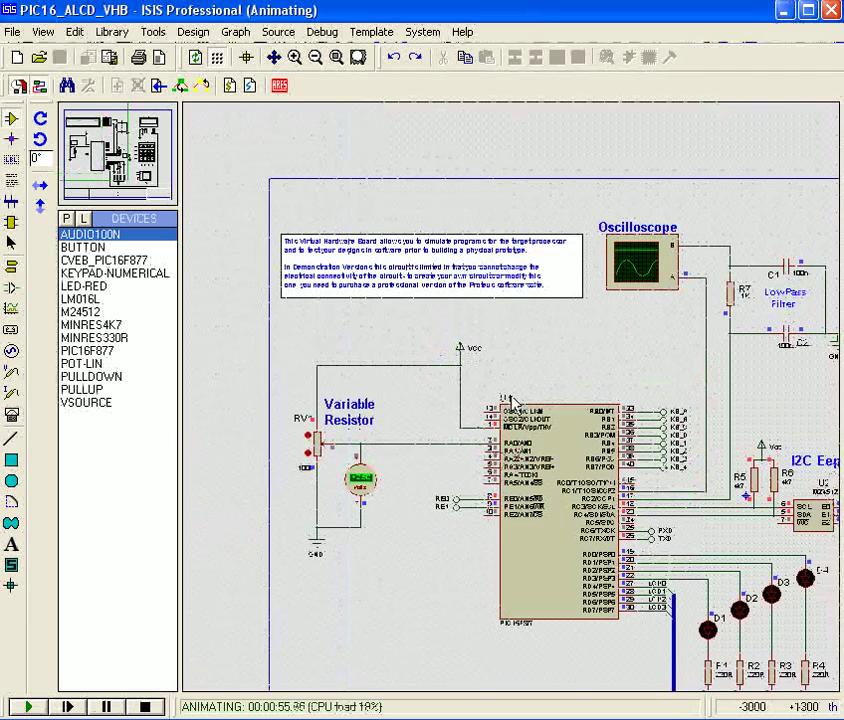
pyautogui.scroll(-1, 513, 400)
pyautogui.scroll(-1, 558, 377)
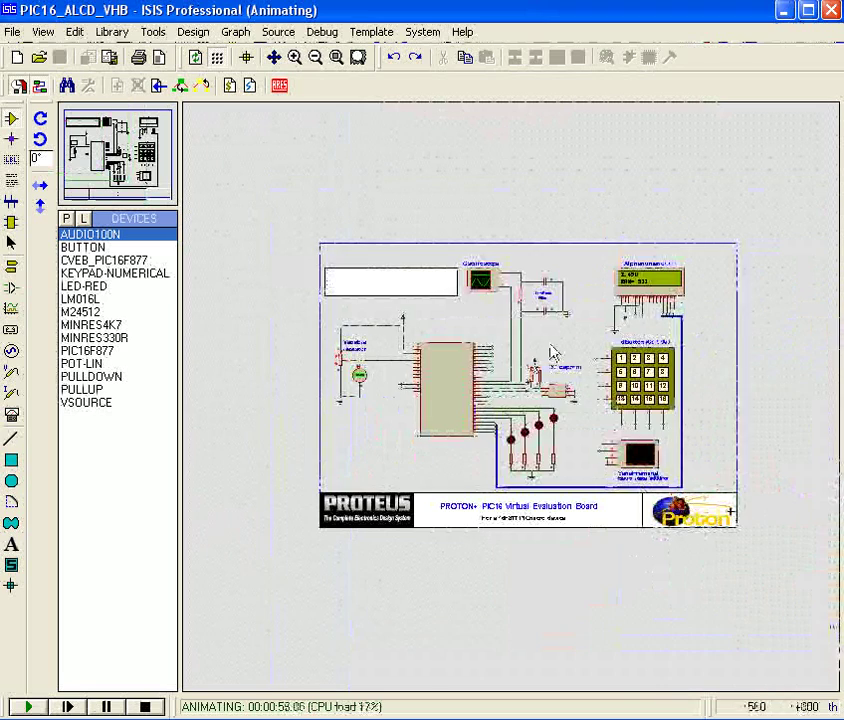
pyautogui.scroll(1, 660, 338)
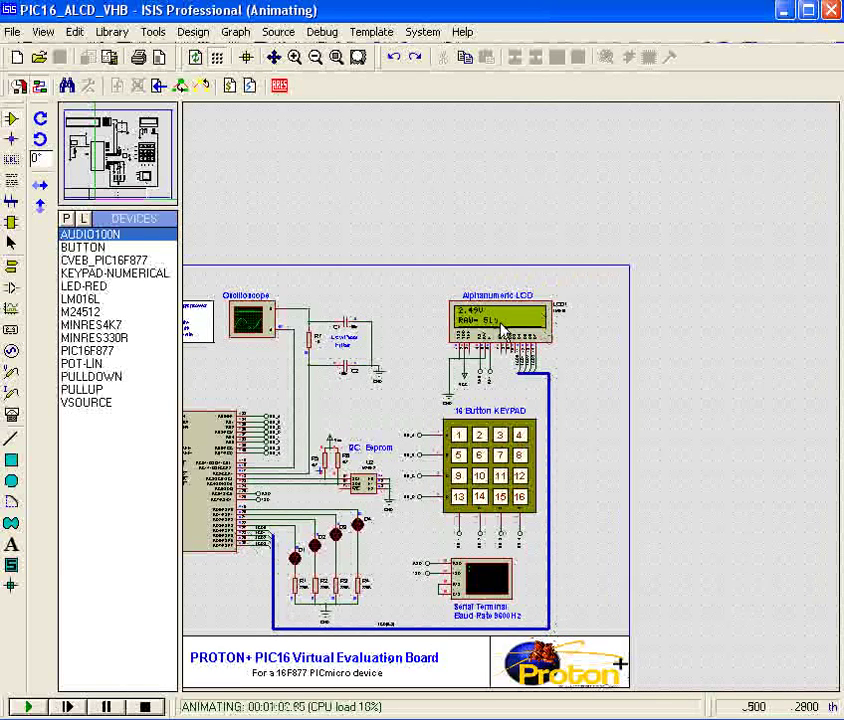
pyautogui.scroll(1, 503, 330)
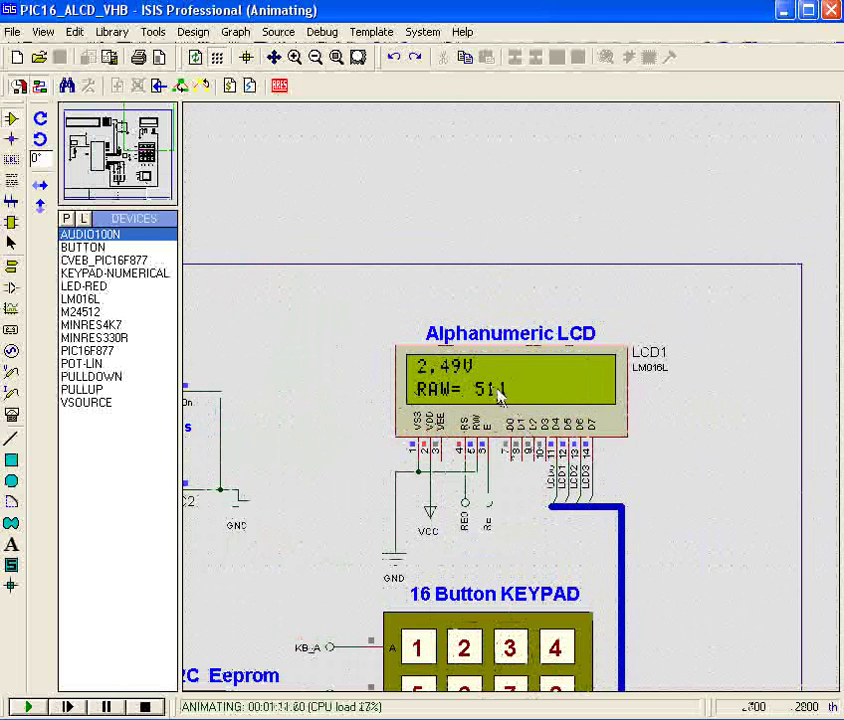
pyautogui.scroll(-1, 508, 400)
pyautogui.scroll(-1, 511, 399)
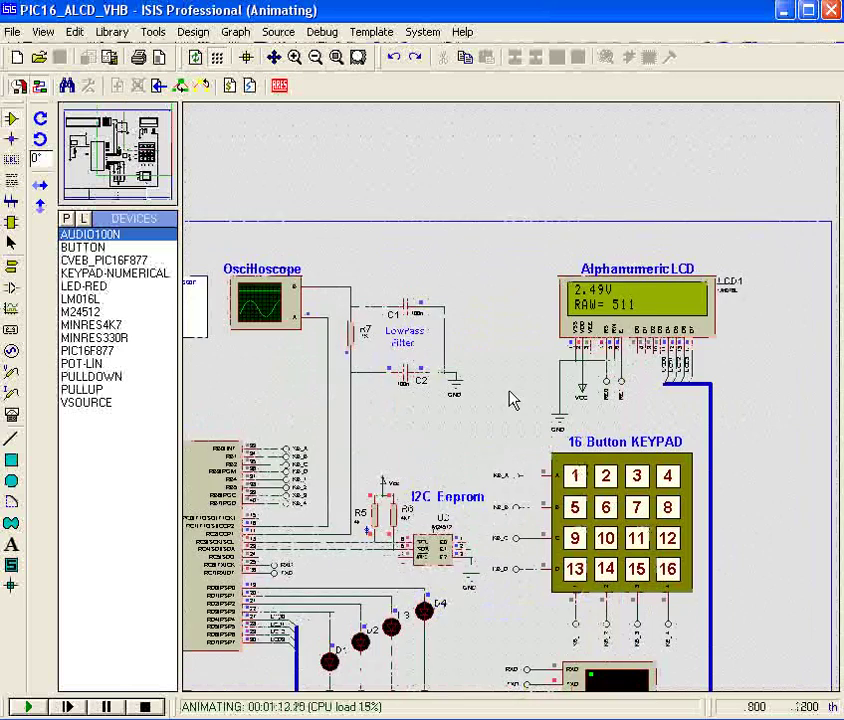
pyautogui.scroll(-1, 318, 420)
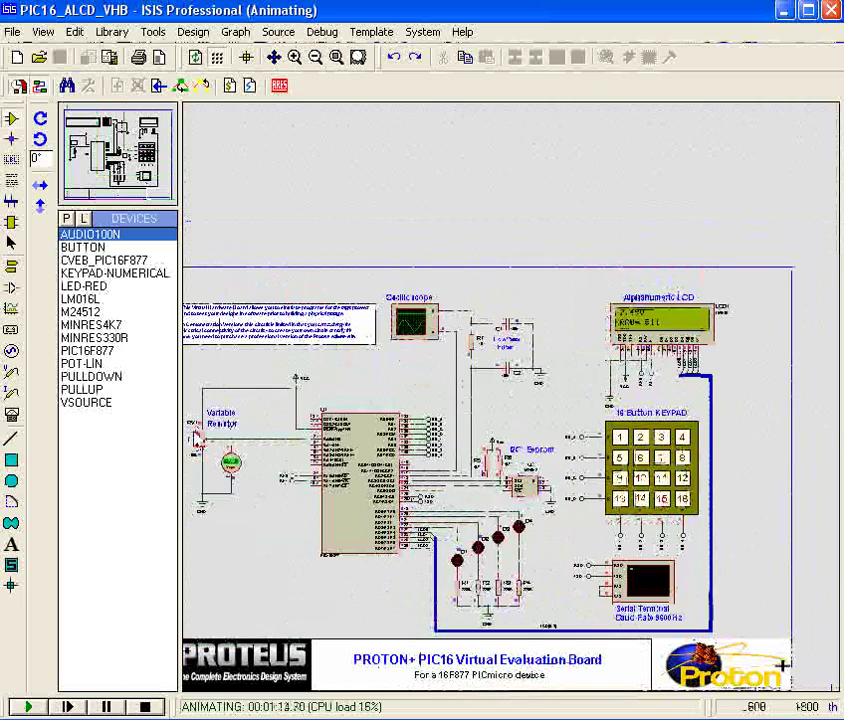
# Adjust RV1 so the LCD readings move away from 2.49 V and 511.
pyautogui.click(198, 444)
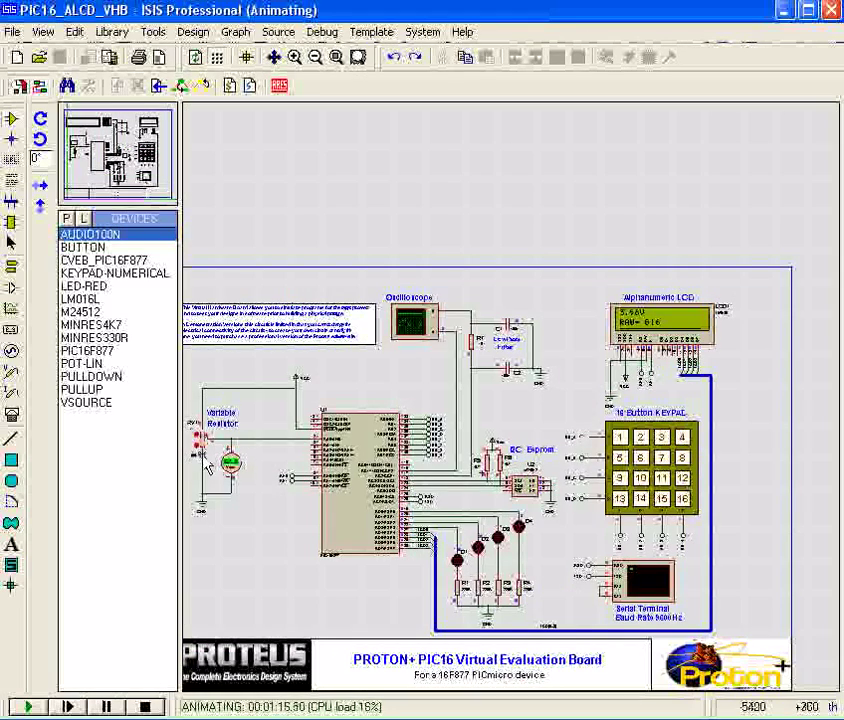
pyautogui.click(198, 448)
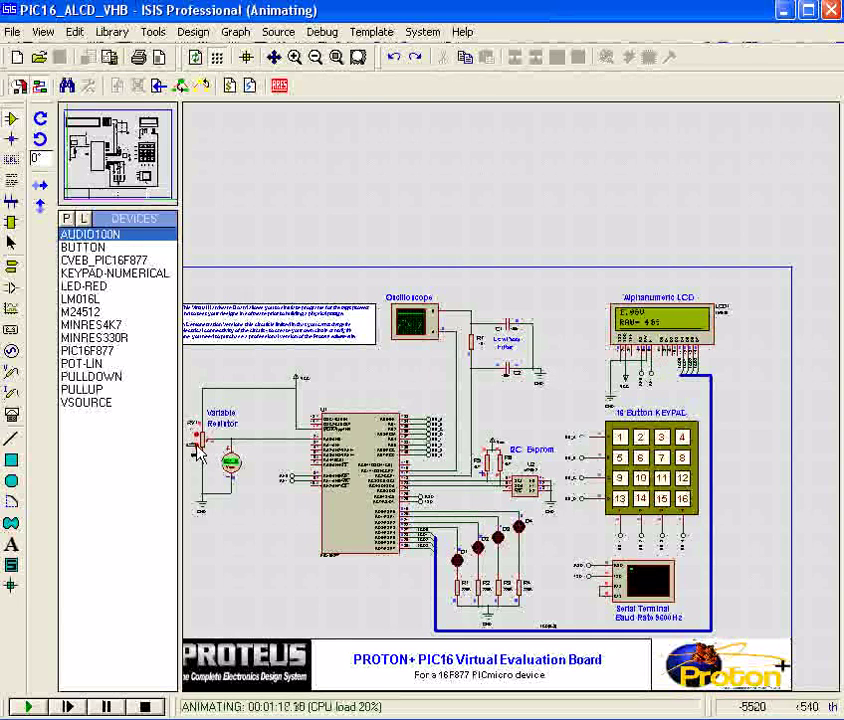
pyautogui.click(198, 450)
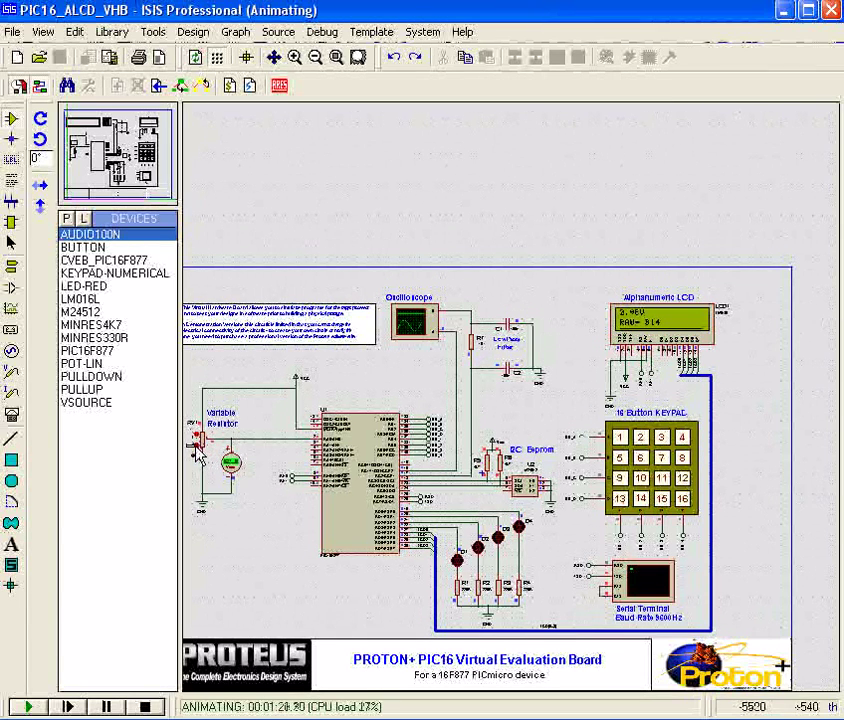
pyautogui.click(198, 450)
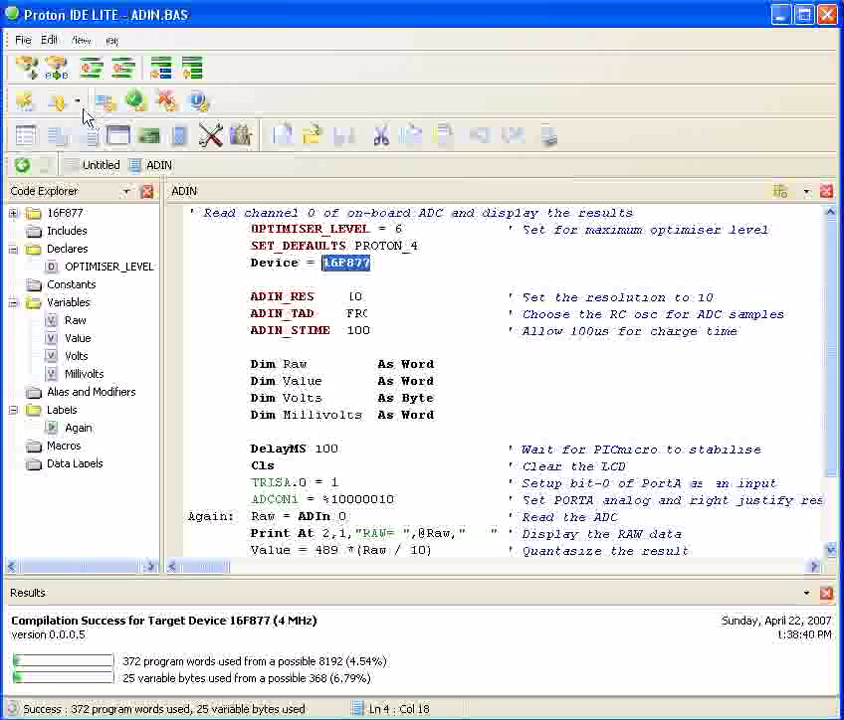
# Open the DS1302.BAS sample and place the cursor after its 16F628A Device line.
pyautogui.click(22, 40)
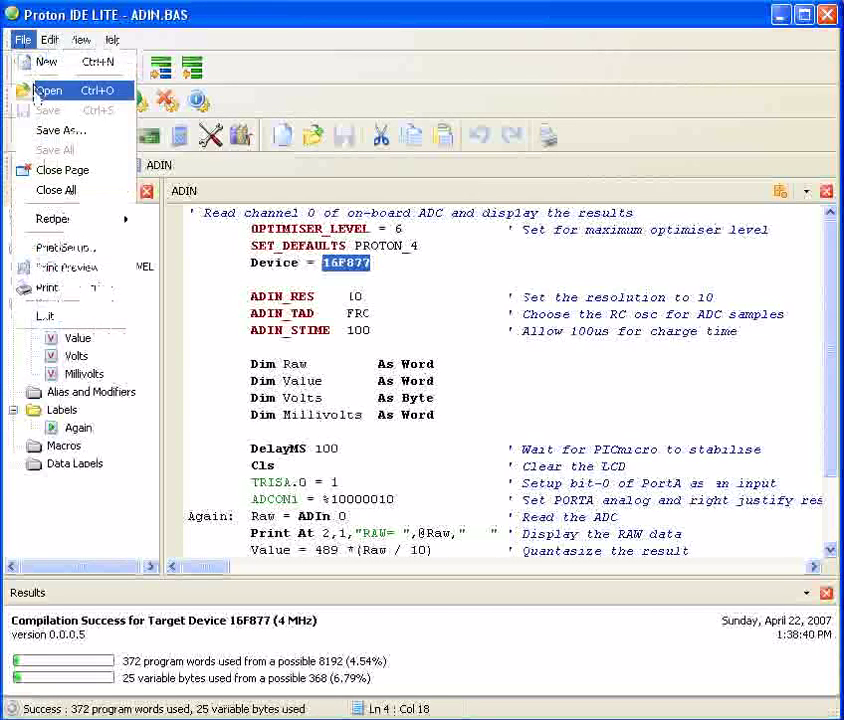
pyautogui.click(40, 88)
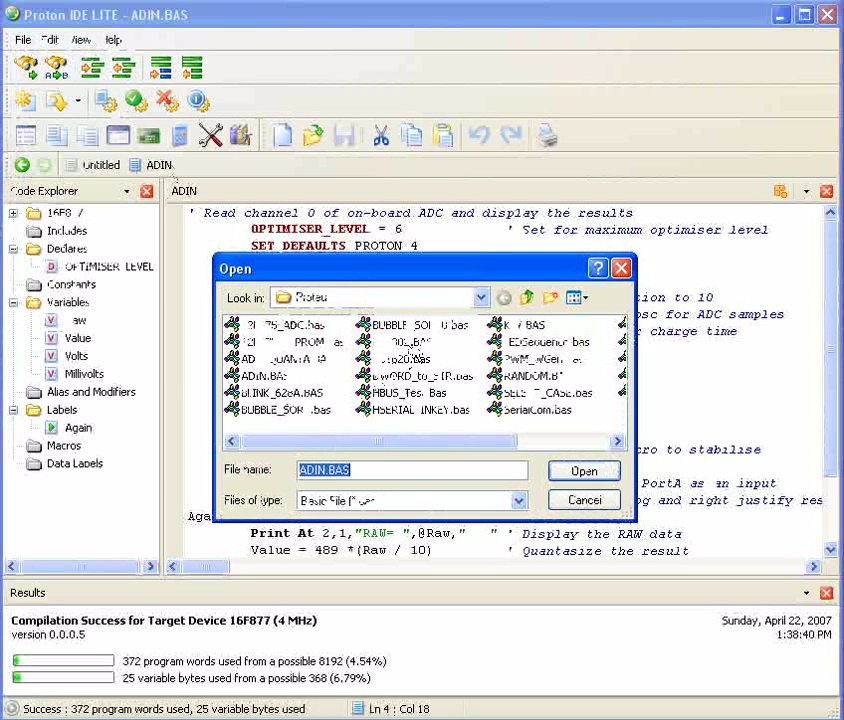
pyautogui.click(400, 345)
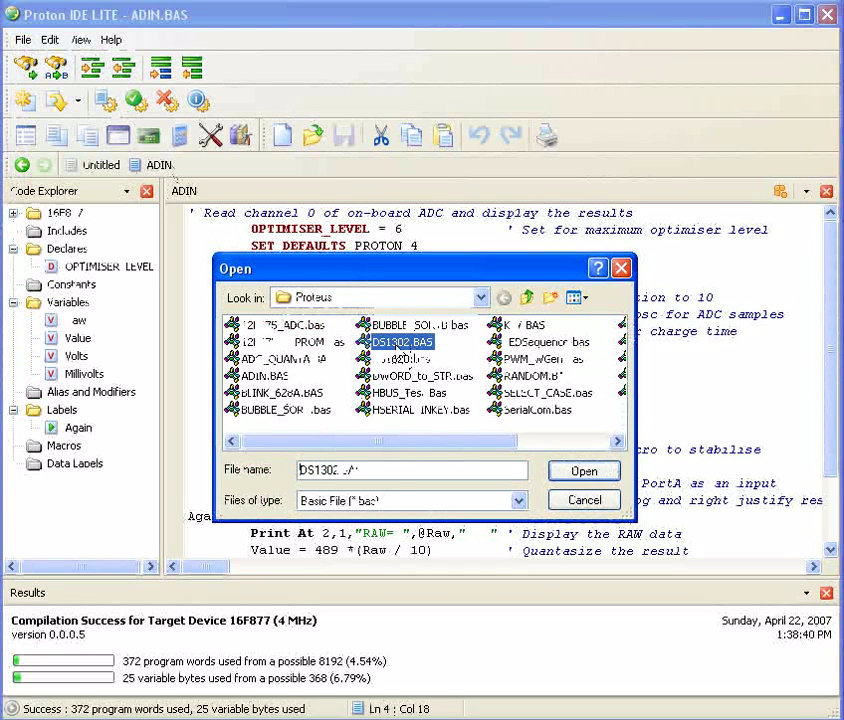
pyautogui.click(576, 471)
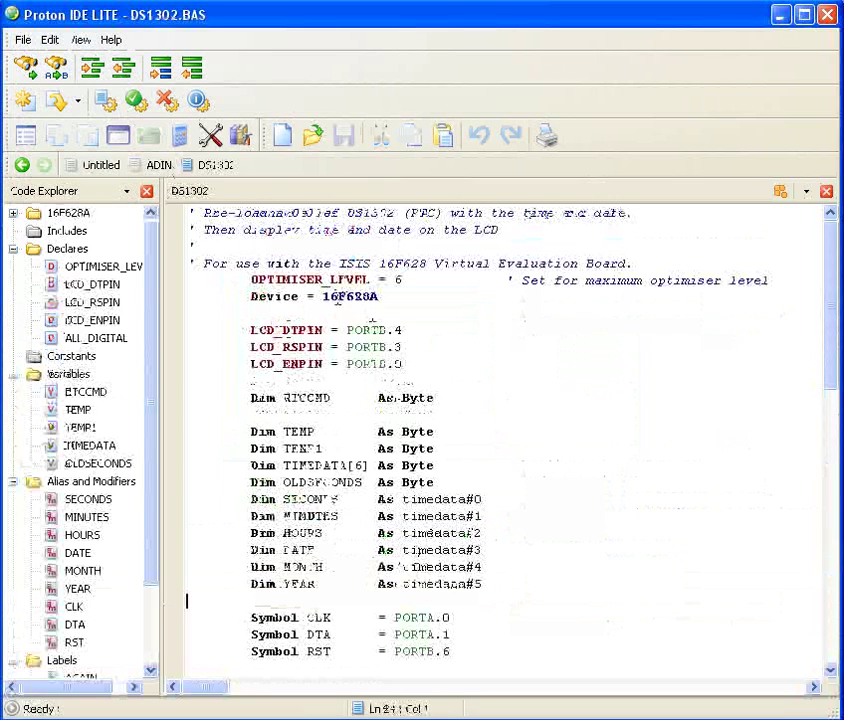
pyautogui.moveTo(370, 297); pyautogui.dragTo(380, 297)
pyautogui.click(394, 298)
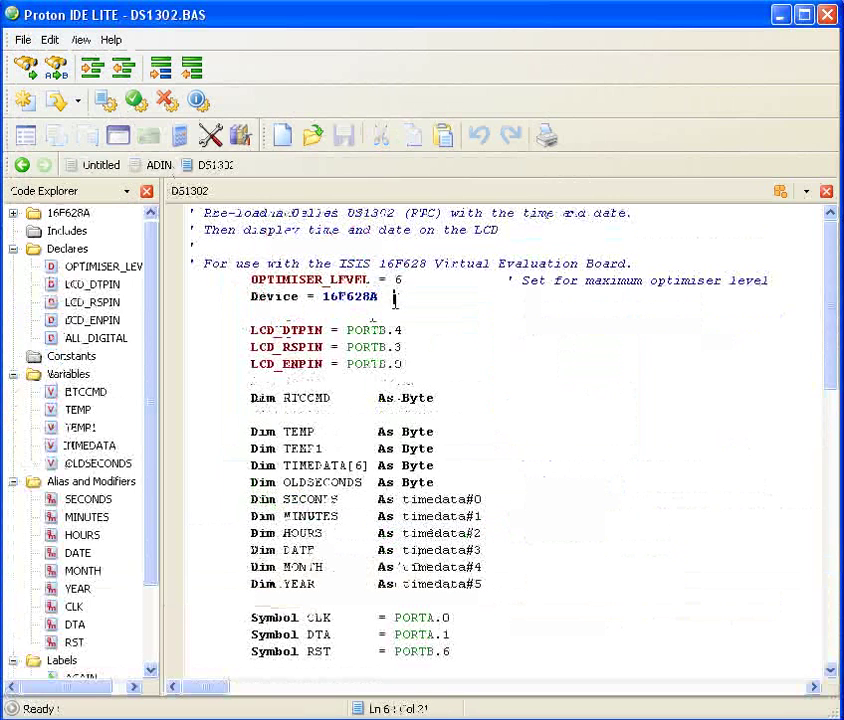